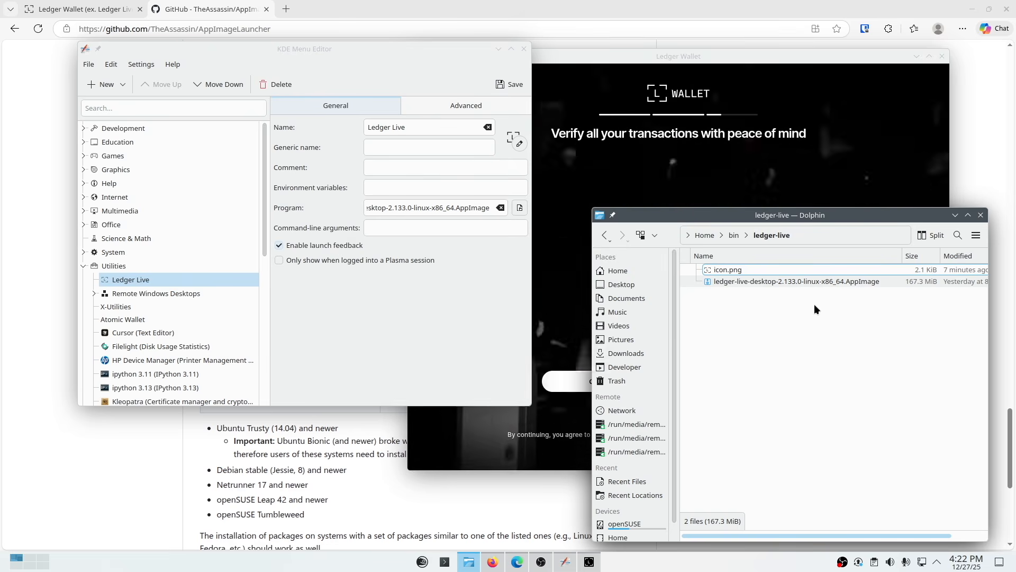
# - Look through the Utilities category of the application launcher for the Ledger Live entry and close the launcher
pyautogui.click(422, 560)
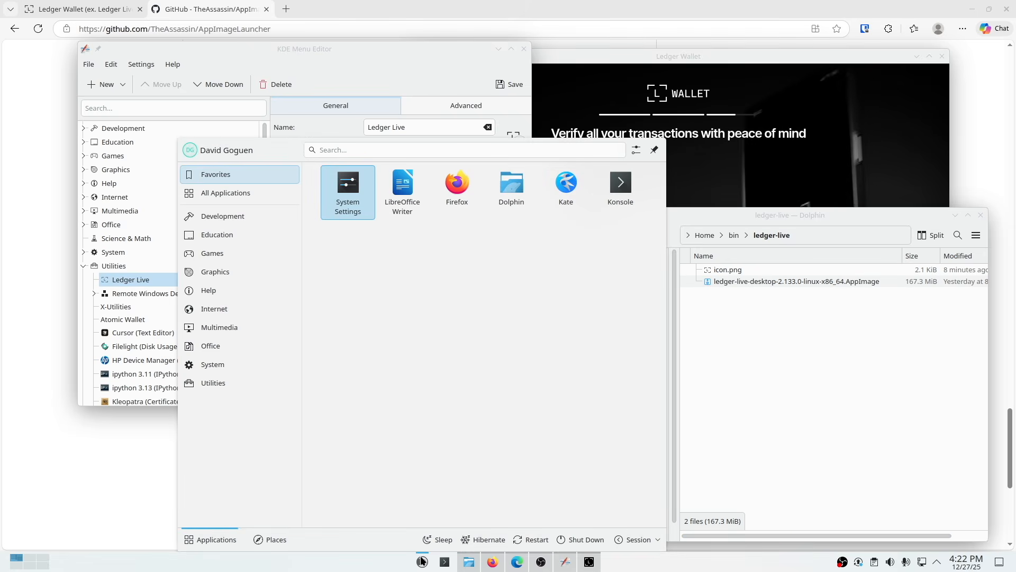
pyautogui.moveTo(239, 389)
pyautogui.scroll(-1, 392, 430)
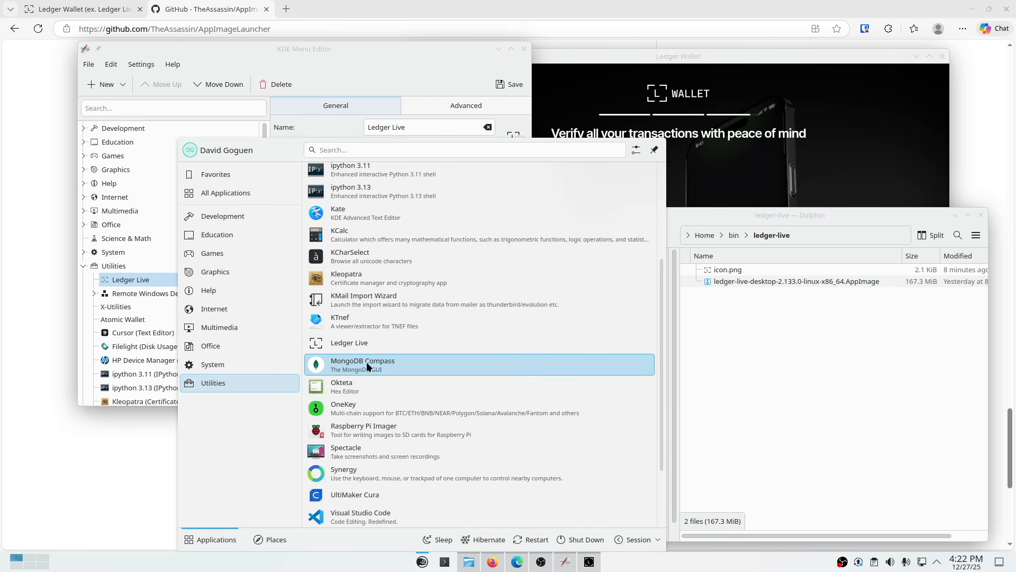
pyautogui.click(771, 382)
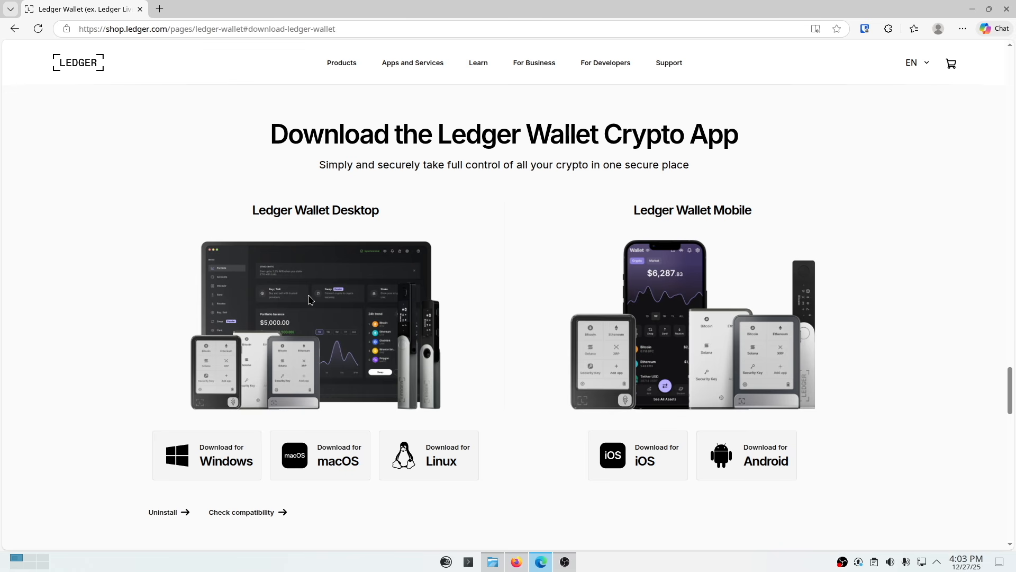
# - Switch to Dolphin and create a folder named ledger-live inside the home directory's bin folder
pyautogui.click(493, 561)
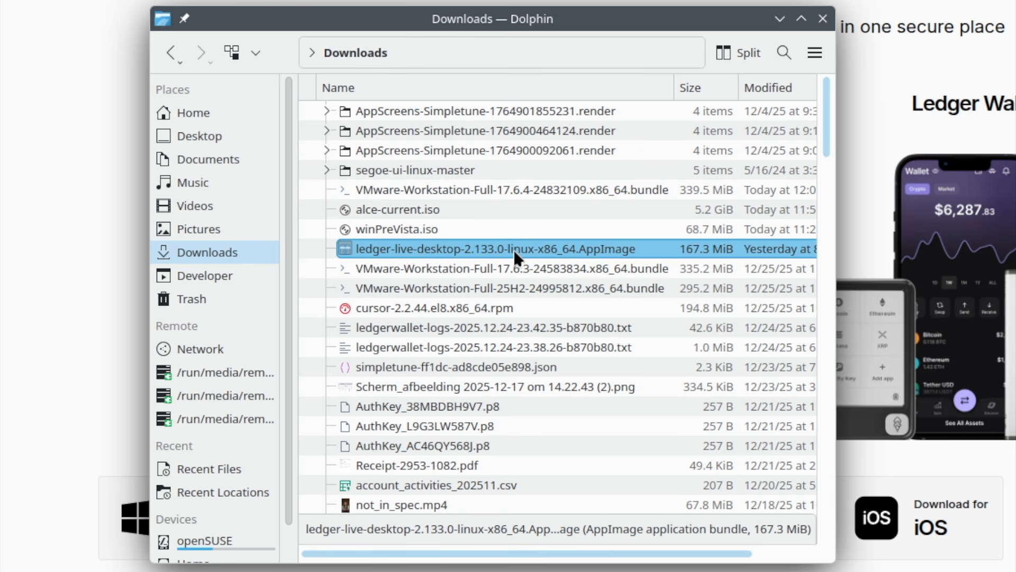
pyautogui.click(194, 113)
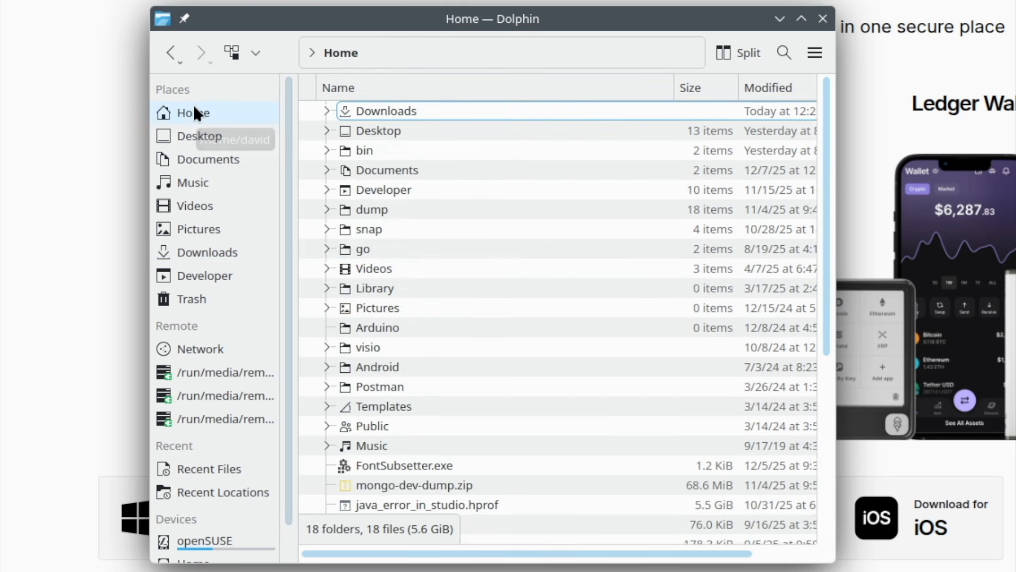
pyautogui.doubleClick(378, 153)
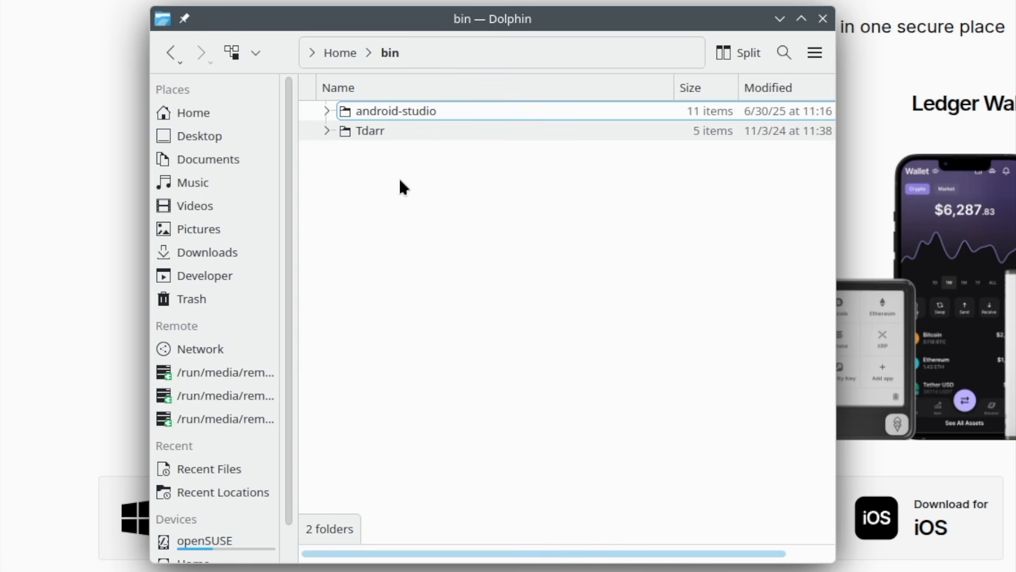
pyautogui.rightClick(389, 194)
pyautogui.moveTo(437, 208)
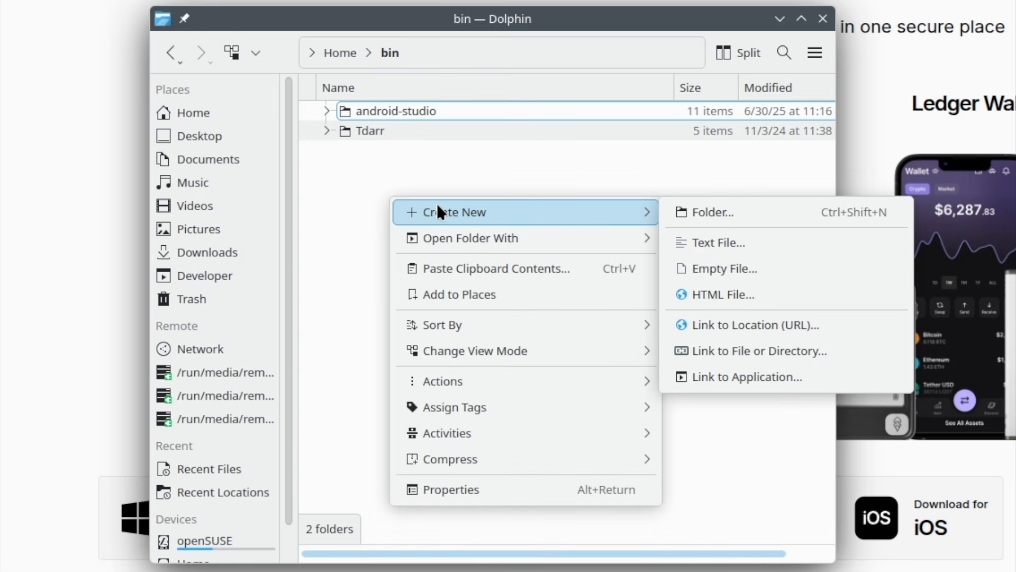
pyautogui.click(686, 211)
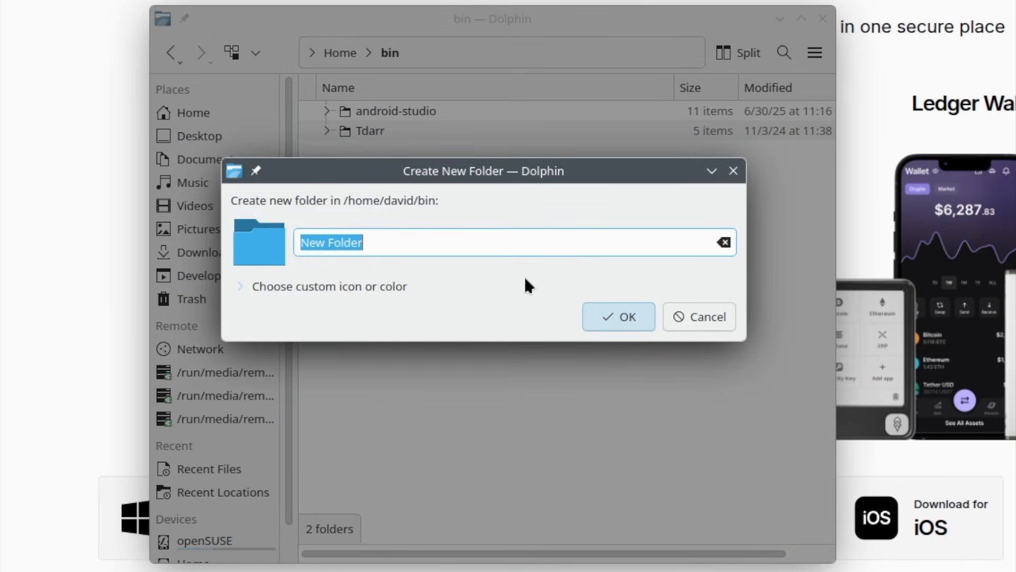
pyautogui.write('ledger-live')
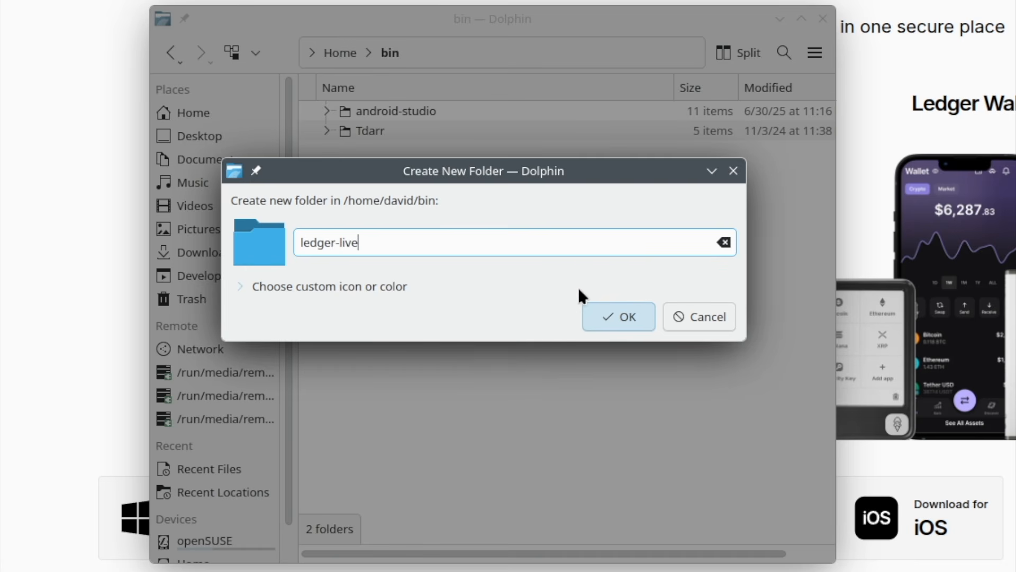
pyautogui.click(621, 316)
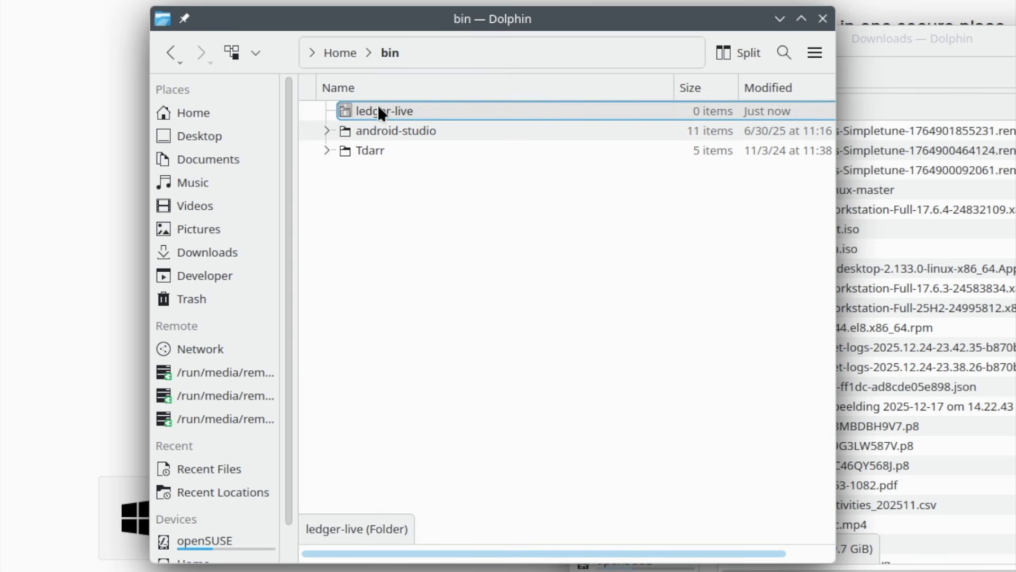
# - Move ledger-live-desktop-2.133.0-linux-x86_64.AppImage from Downloads into the ledger-live folder
pyautogui.doubleClick(379, 111)
pyautogui.click(1001, 38)
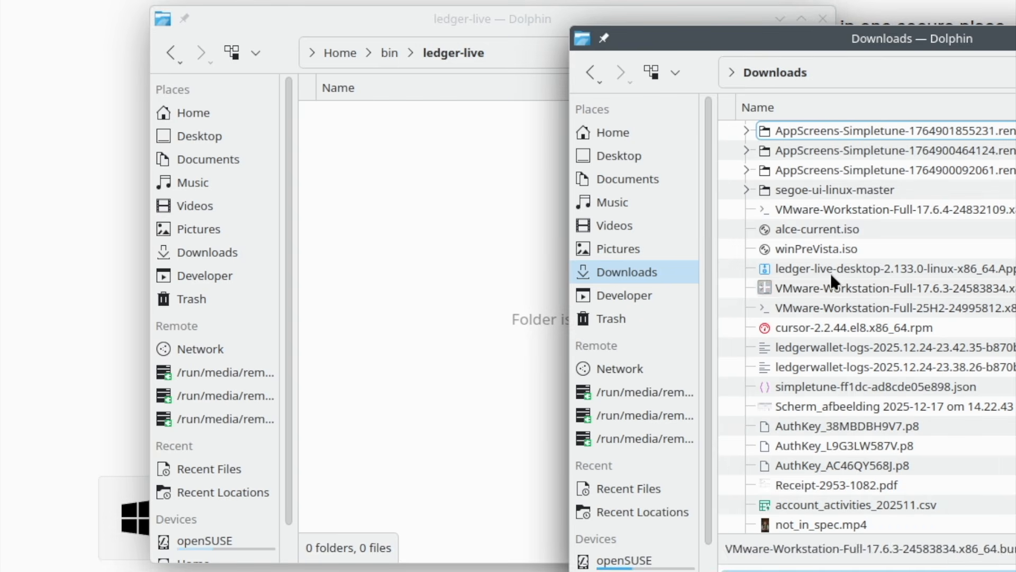
pyautogui.moveTo(879, 266); pyautogui.dragTo(424, 176)
pyautogui.click(484, 194)
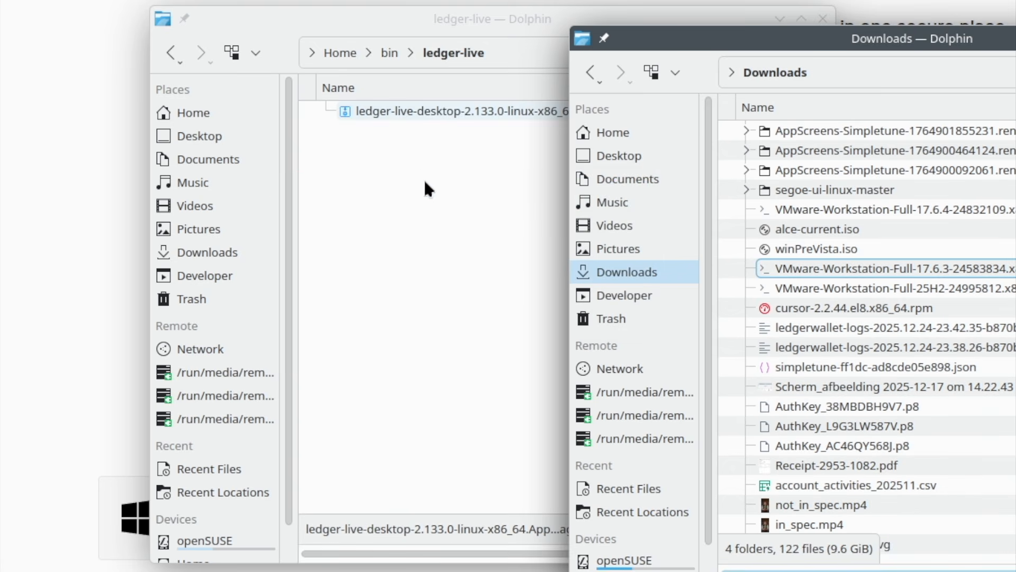
pyautogui.click(410, 169)
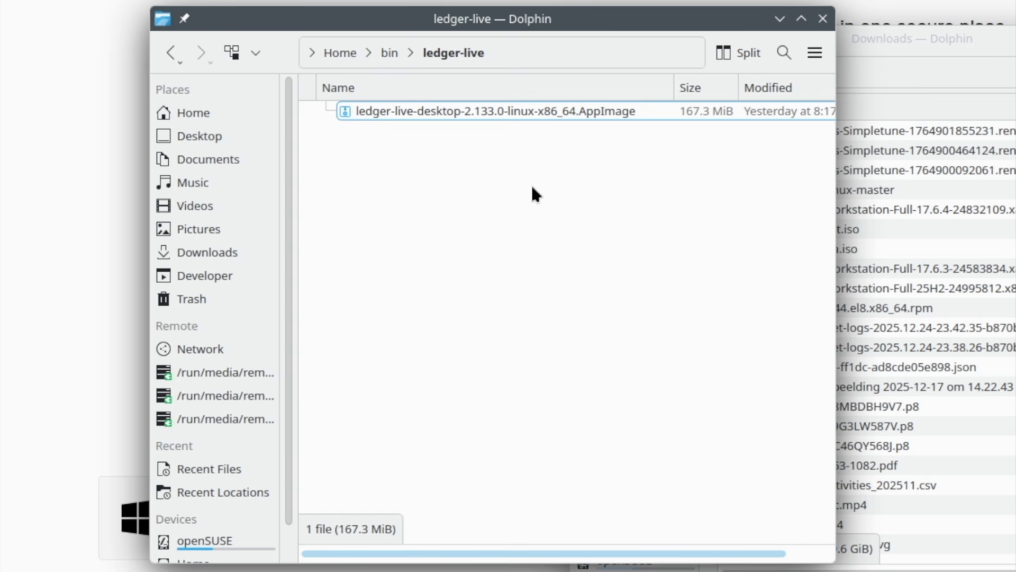
# - Go to the /opt directory to view the application folders stored there
pyautogui.click(597, 62)
pyautogui.hotkey('ctrl', 'a')
pyautogui.write('/opt')
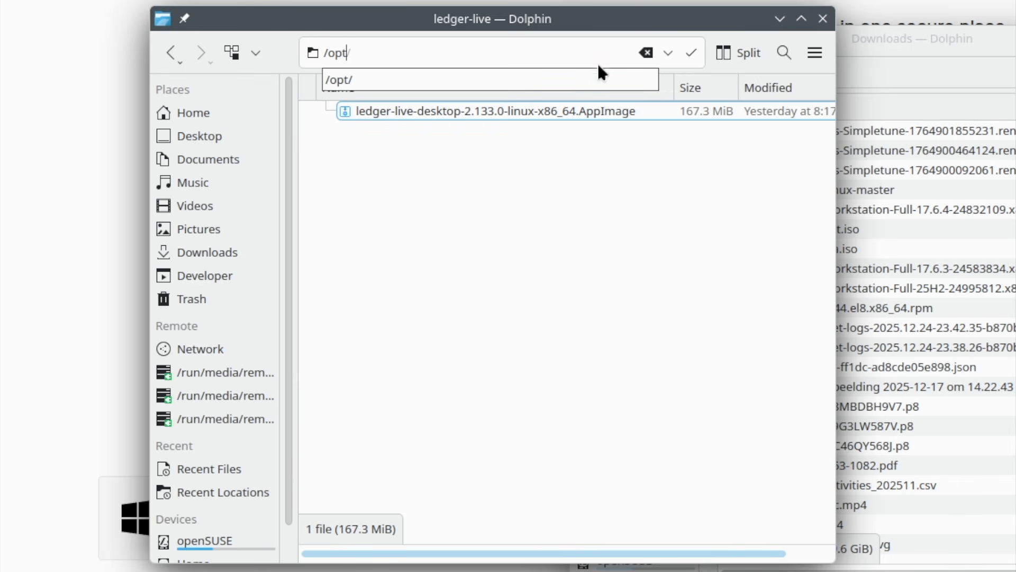
pyautogui.press('Return')
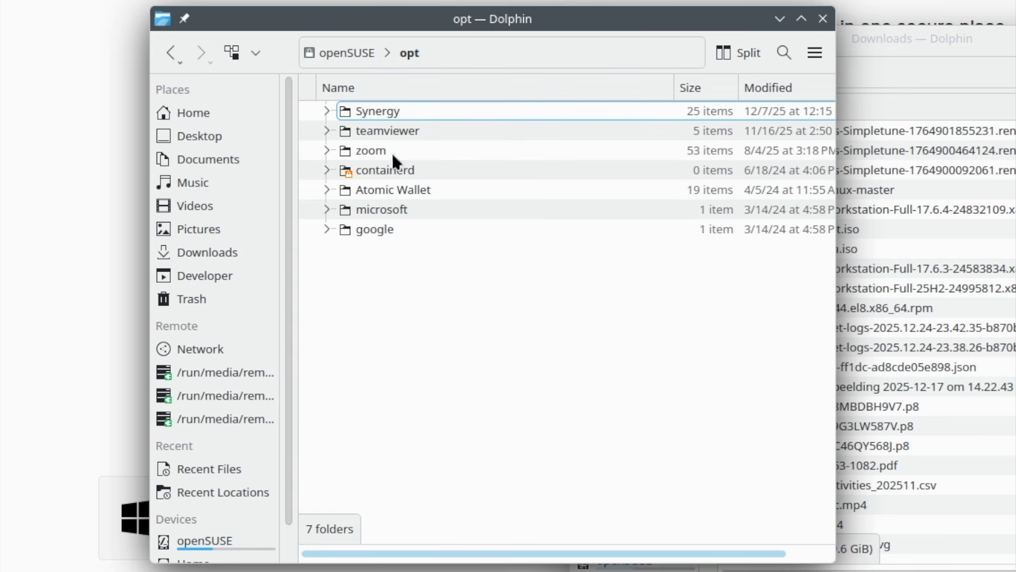
# - Return to the ledger-live folder inside the home directory's bin folder
pyautogui.click(221, 109)
pyautogui.doubleClick(431, 129)
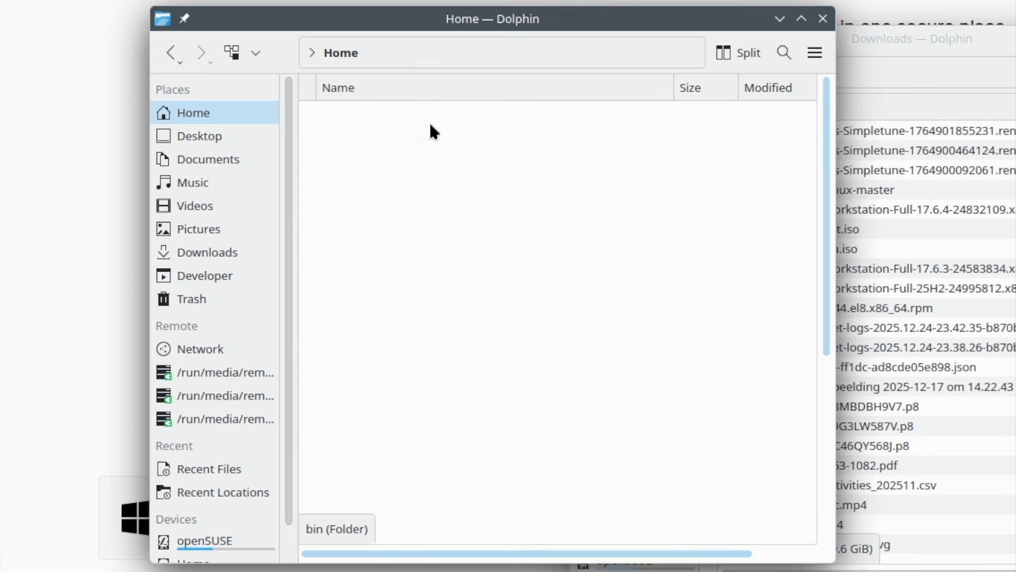
pyautogui.doubleClick(433, 108)
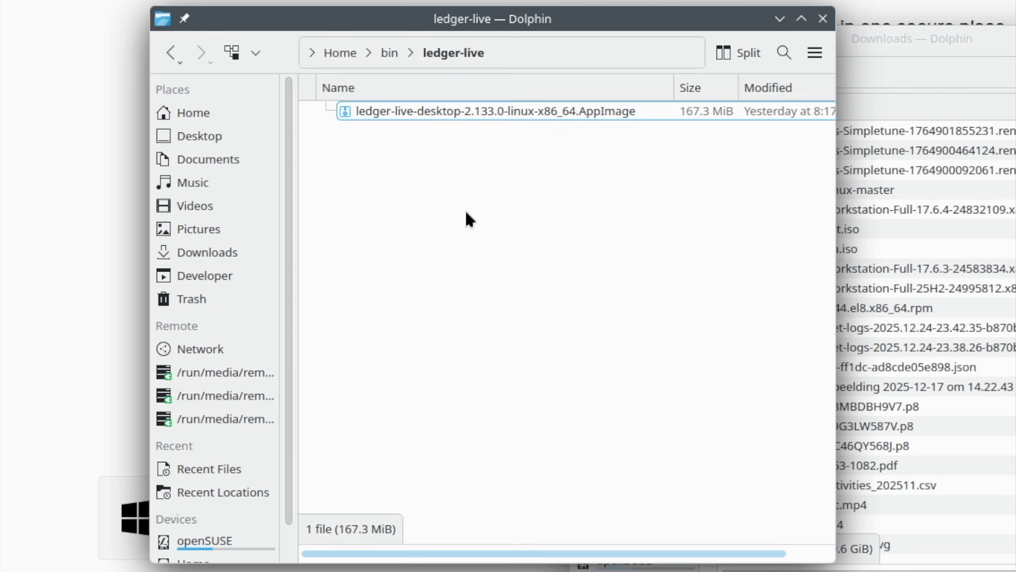
# - Try to launch the Ledger Live AppImage and cancel at the program start warning
pyautogui.doubleClick(467, 110)
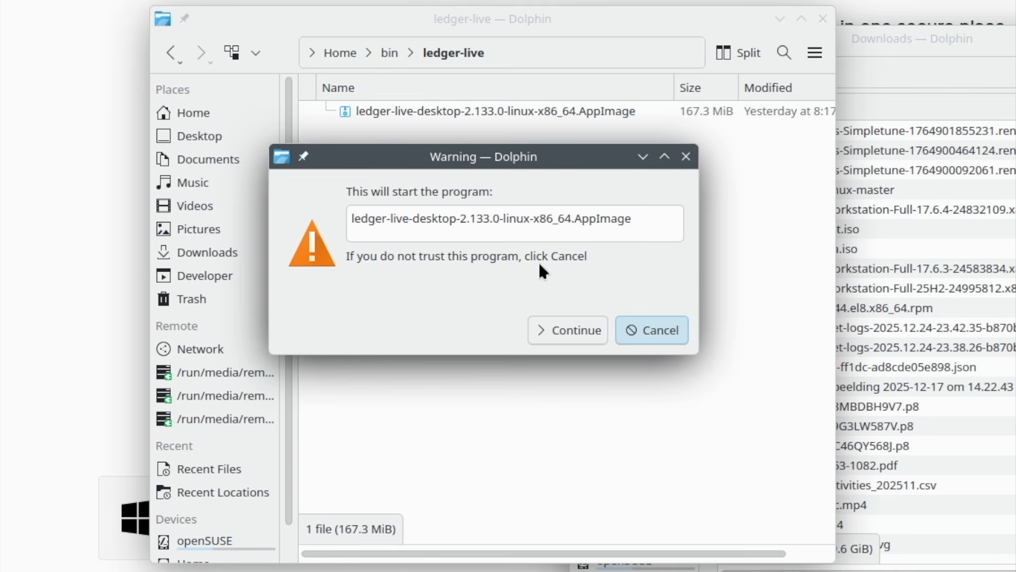
pyautogui.click(661, 325)
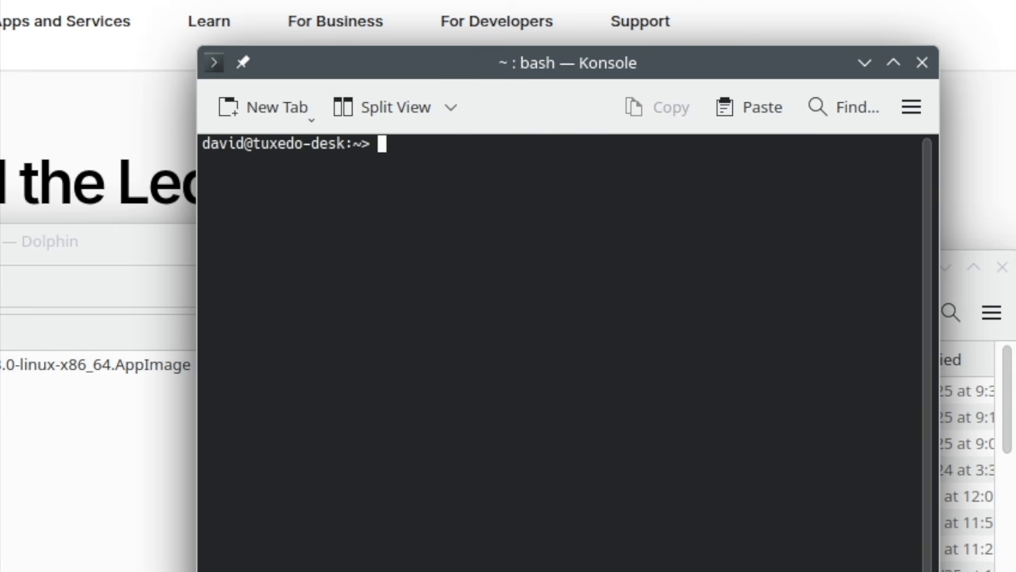
# - In Konsole, run chmod +x on ledger-live-desktop-2.133.0-linux-x86_64.AppImage from the bin/ledger-live folder, and close the terminal
pyautogui.write('chmod ')
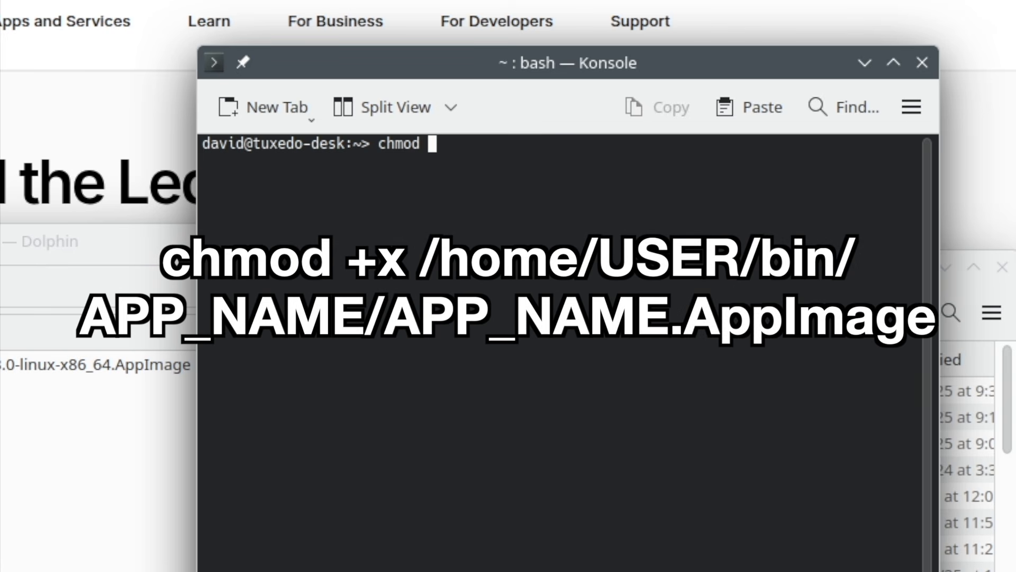
pyautogui.write('+x')
pyautogui.click(5, 365)
pyautogui.moveTo(4, 365); pyautogui.dragTo(630, 410)
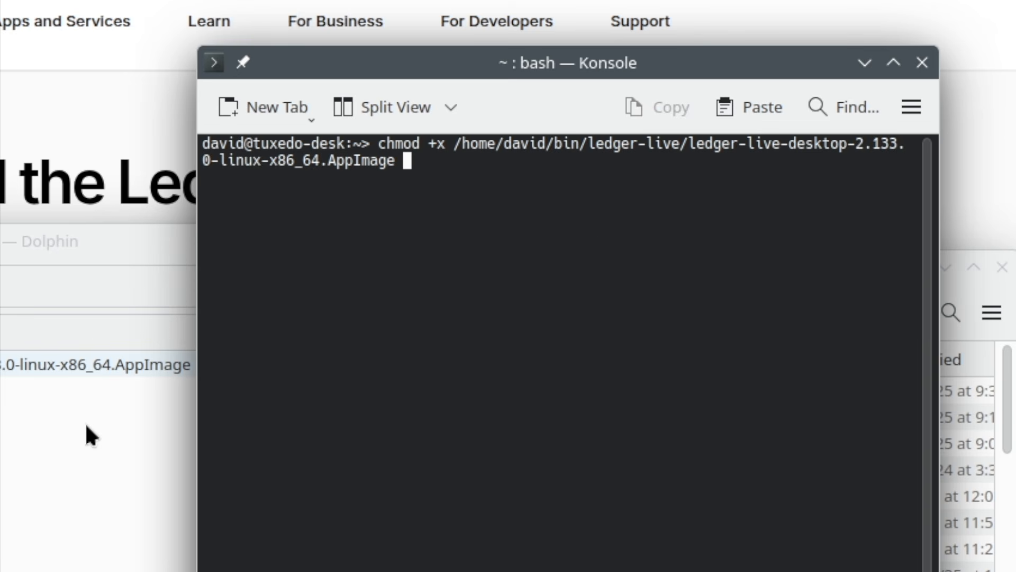
pyautogui.press('Return')
pyautogui.click(922, 63)
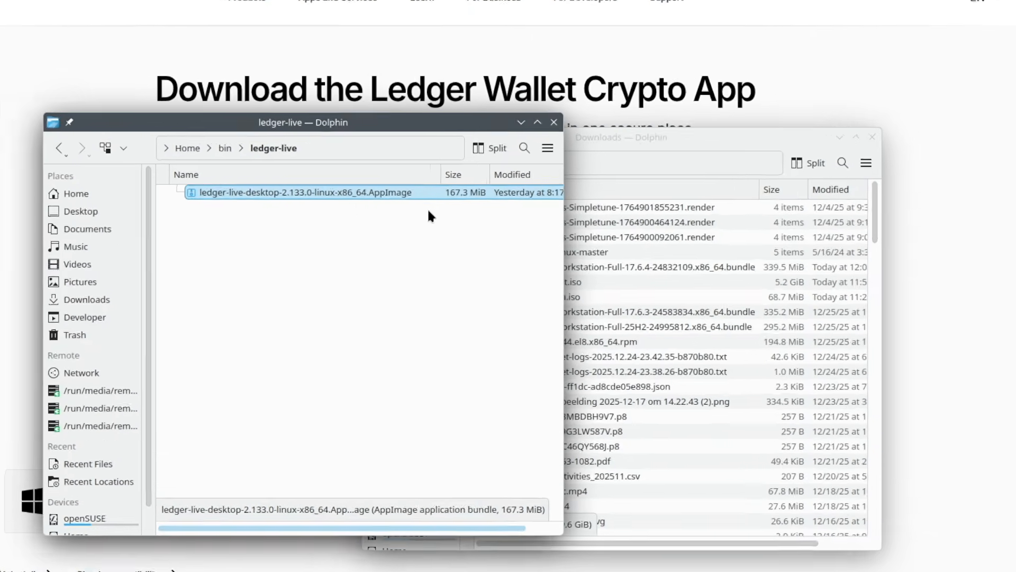
# - Launch the Ledger Live AppImage and bring the ledger-live folder window back in front of it
pyautogui.click(432, 353)
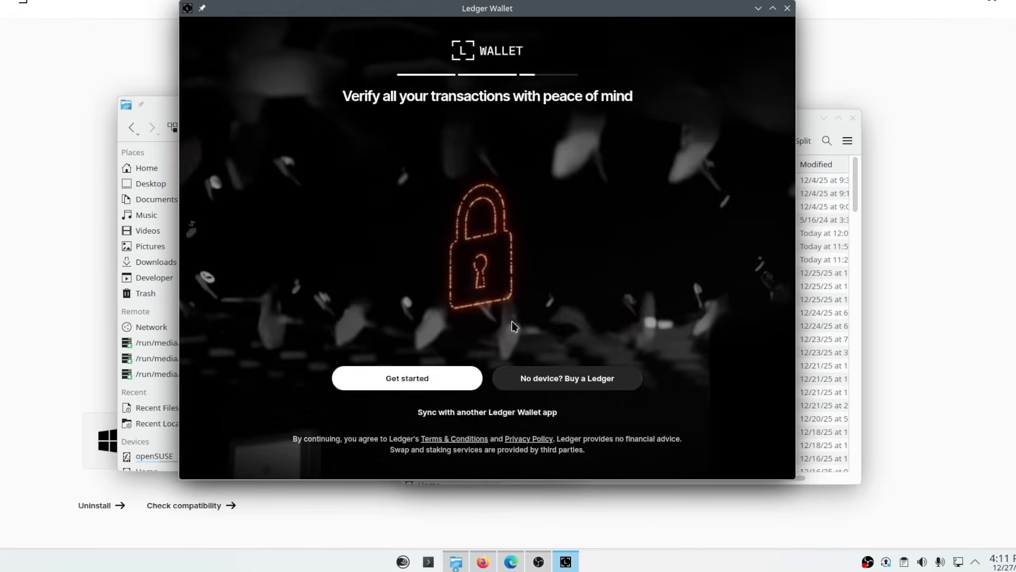
pyautogui.click(159, 108)
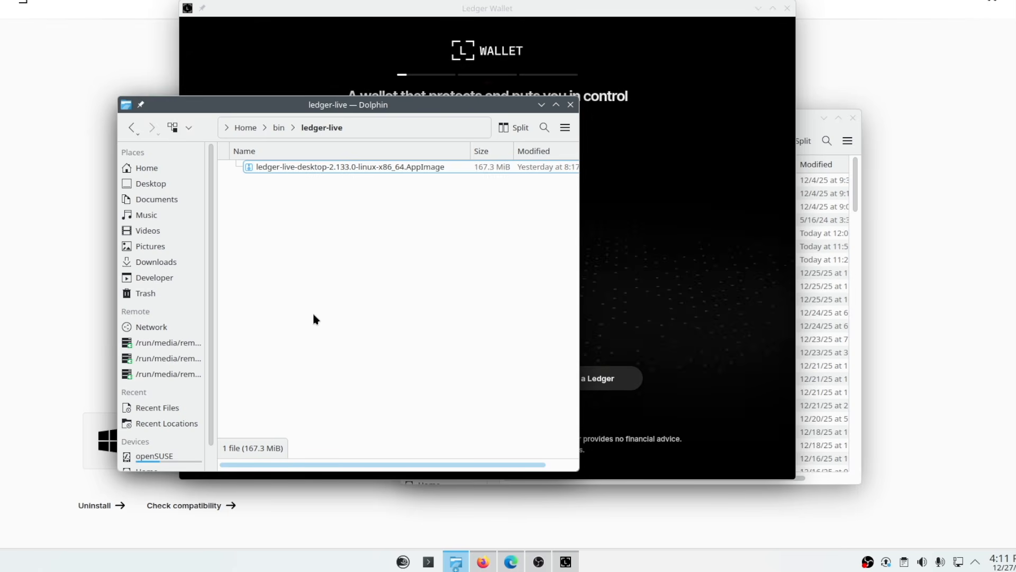
# - Open the KDE Menu Editor to edit the application launcher's entries
pyautogui.click(403, 562)
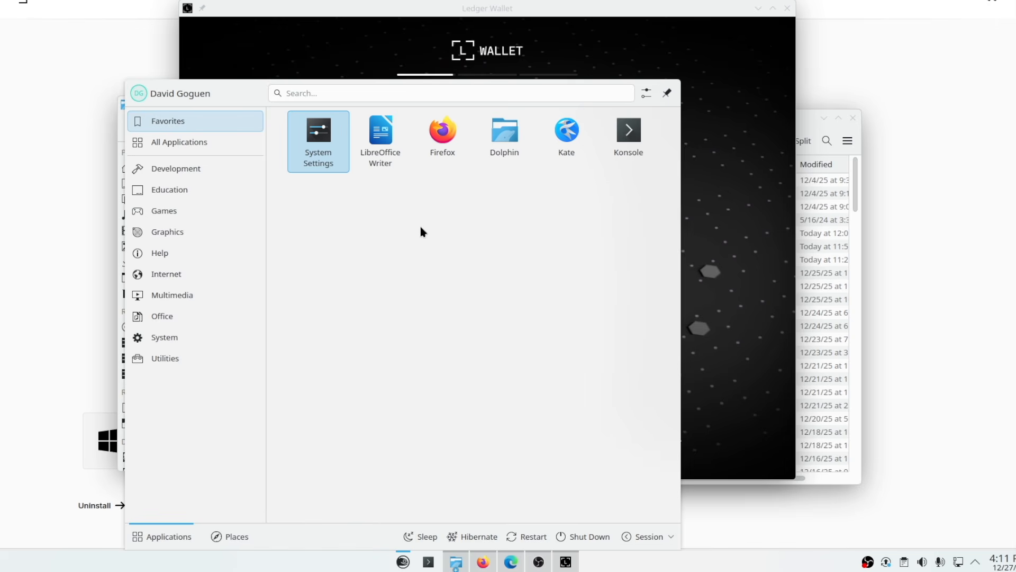
pyautogui.press('Escape')
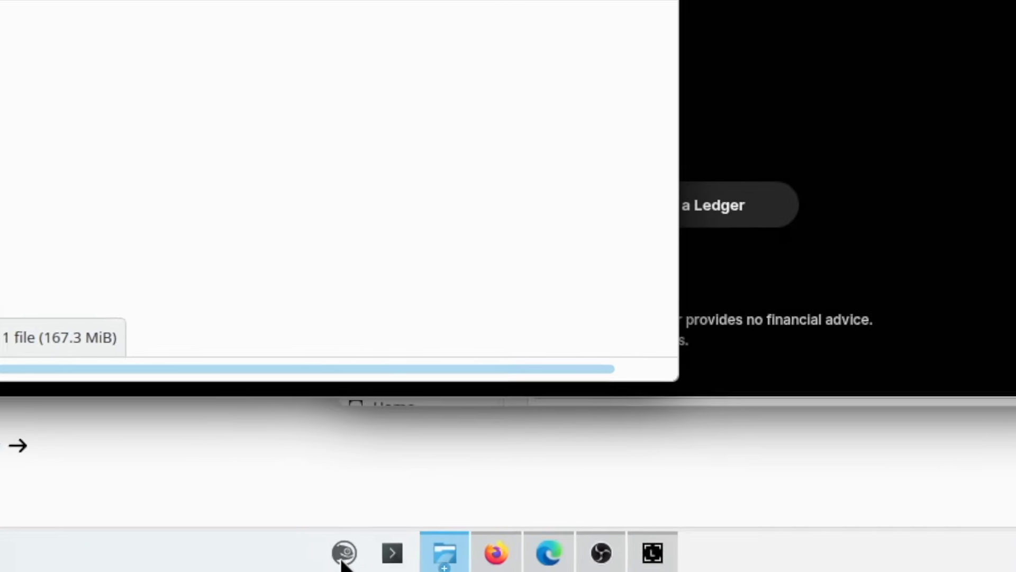
pyautogui.rightClick(403, 562)
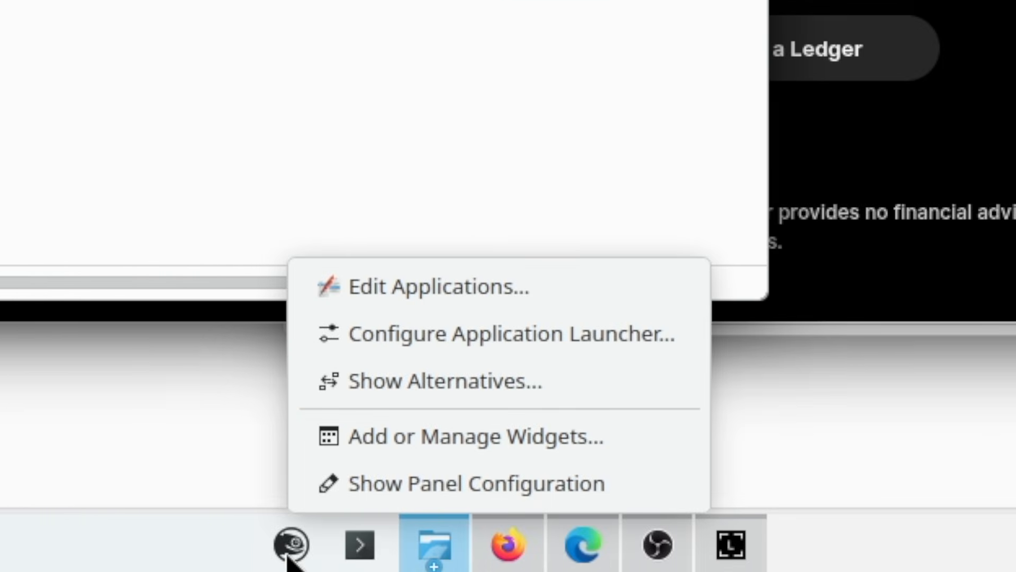
pyautogui.click(399, 306)
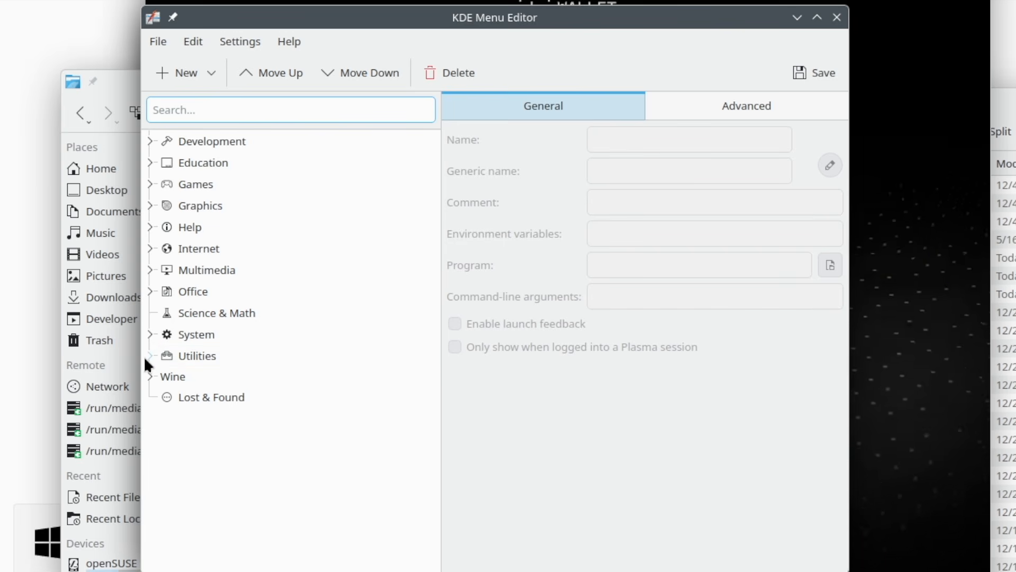
# - Add a new menu item named Ledger Live to the Utilities category
pyautogui.click(148, 357)
pyautogui.click(201, 357)
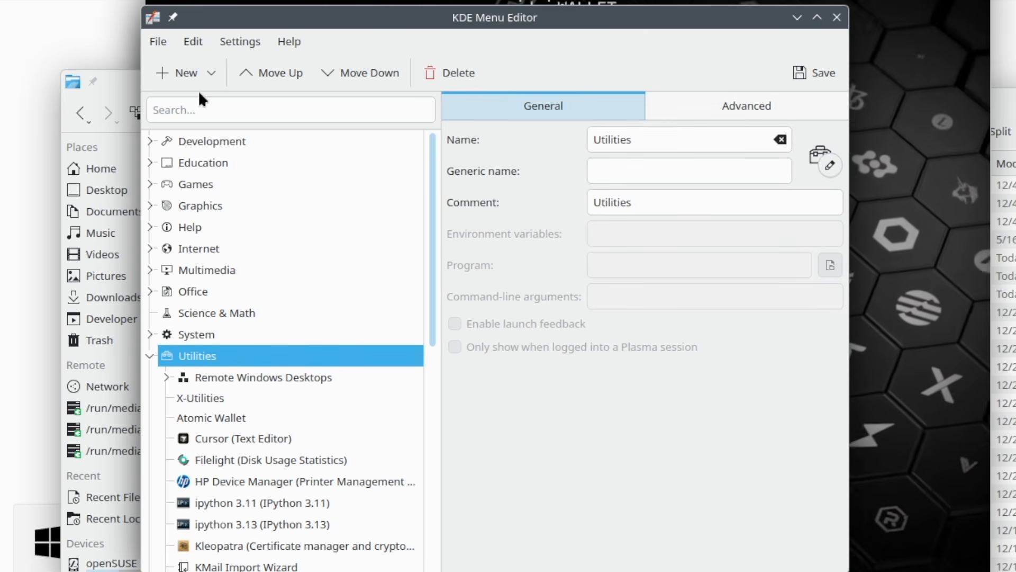
pyautogui.click(193, 67)
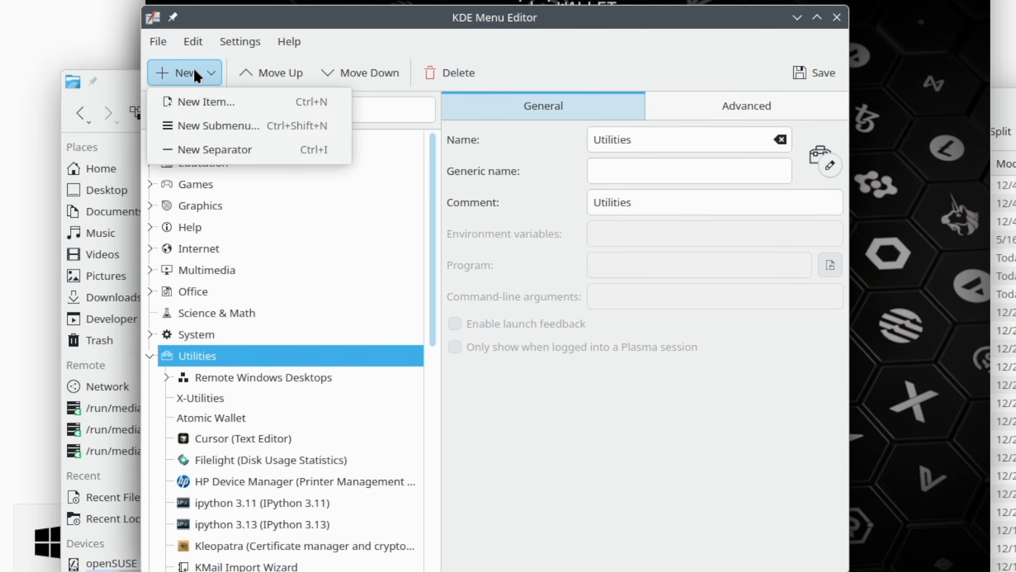
pyautogui.click(200, 109)
pyautogui.write('Ledger Live')
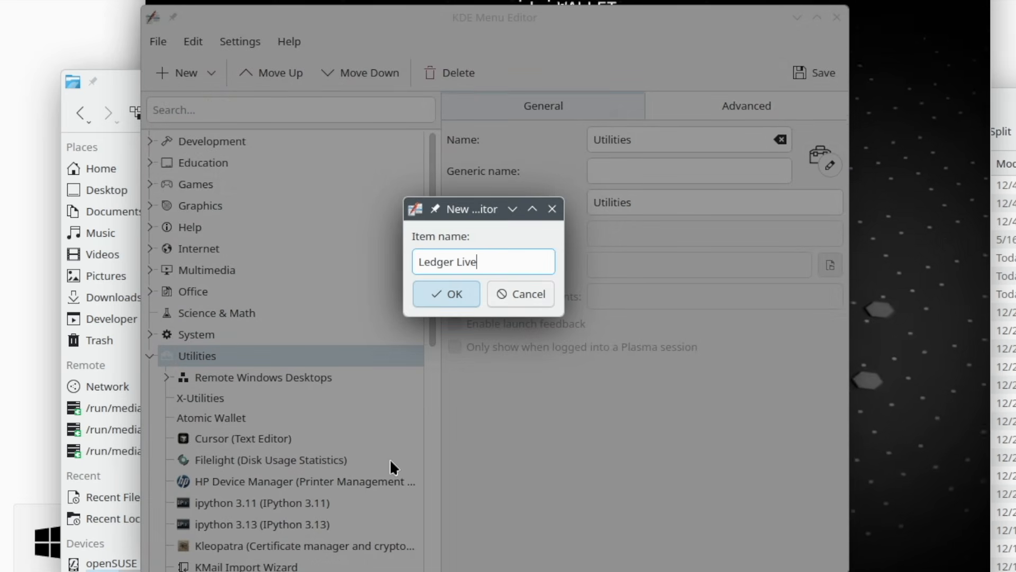
pyautogui.click(445, 293)
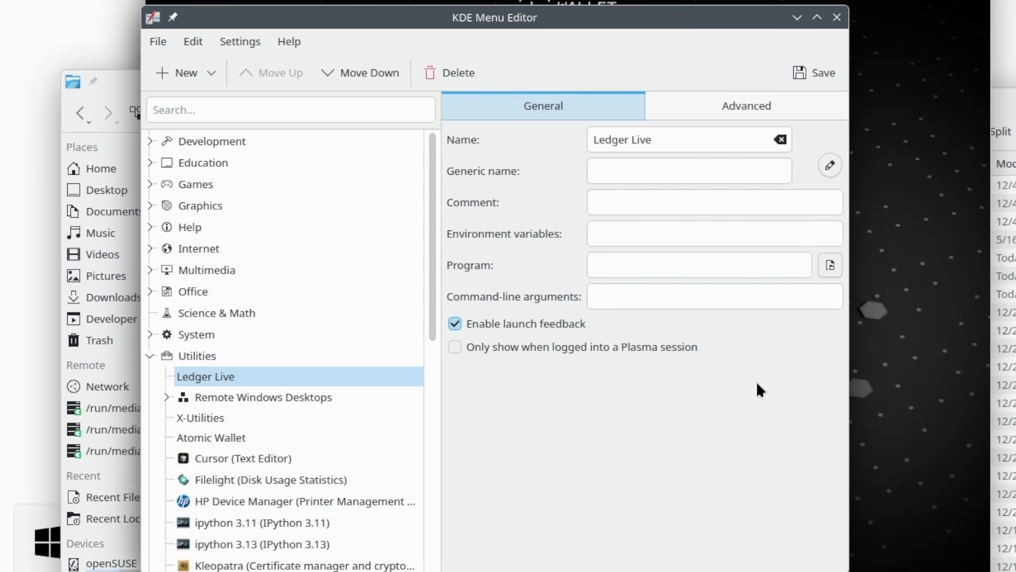
# - Set the Ledger Live entry's program to the ledger-live-desktop-2.133.0-linux-x86_64.AppImage file in the home bin/ledger-live folder
pyautogui.click(835, 266)
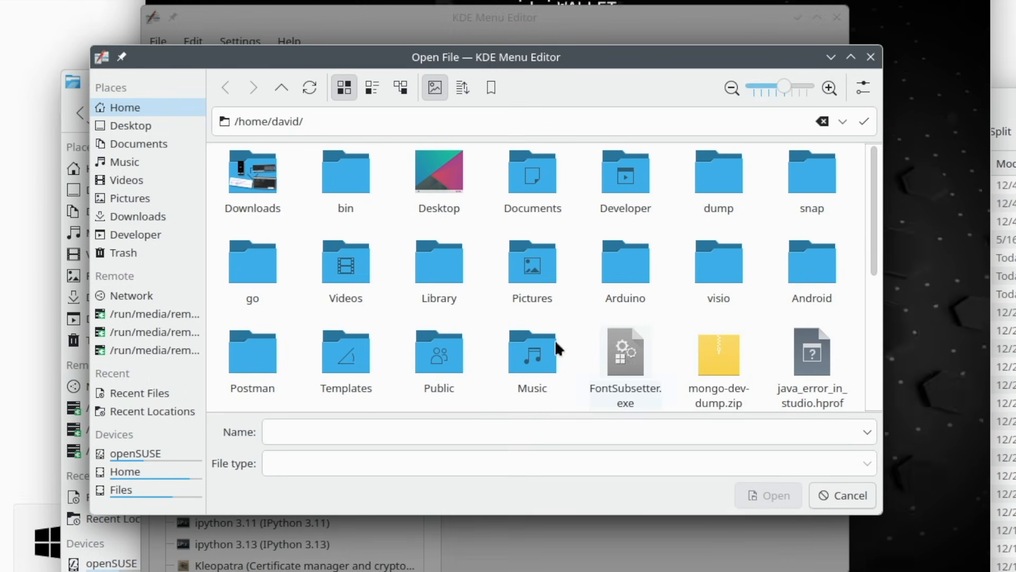
pyautogui.doubleClick(360, 176)
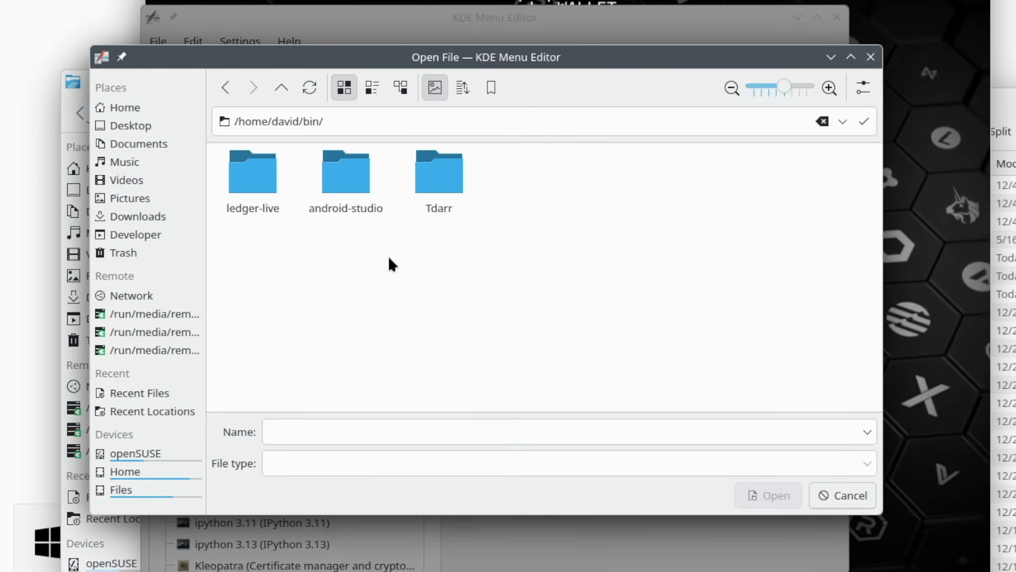
pyautogui.doubleClick(248, 189)
pyautogui.click(258, 192)
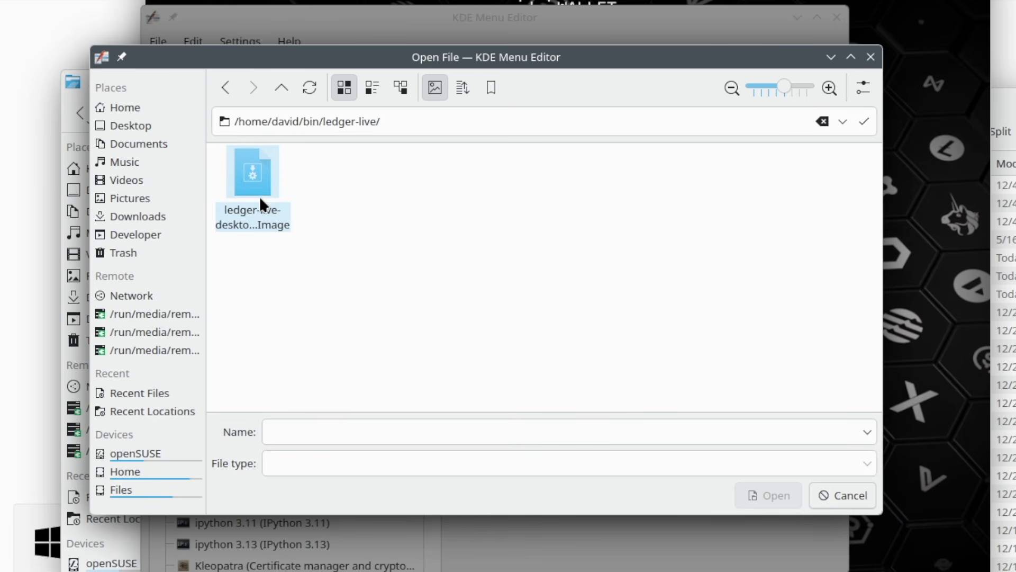
pyautogui.doubleClick(255, 186)
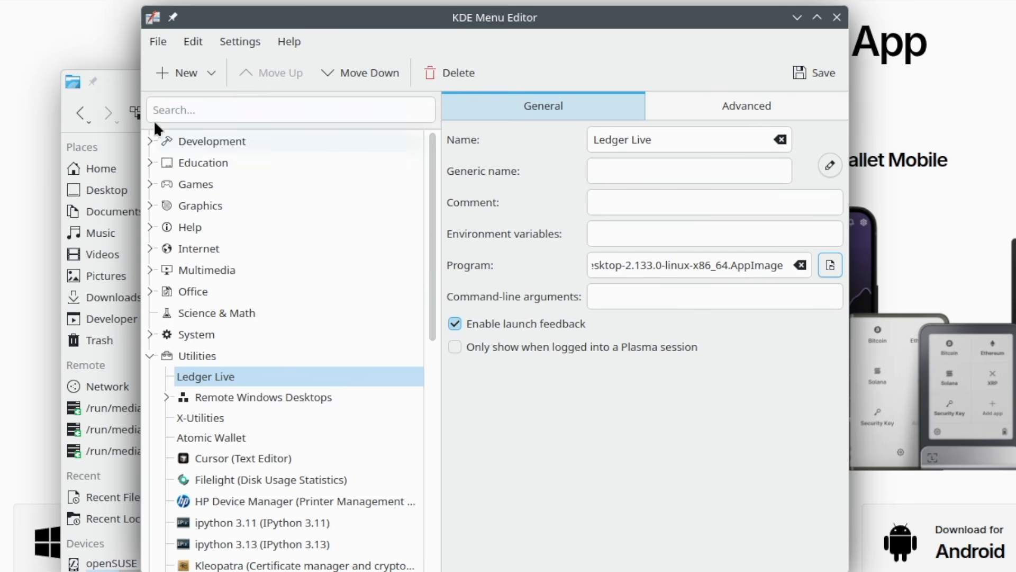
# - Check the ledger-live folder for an icon image and assign icon.png from it as the Ledger Live menu entry's icon
pyautogui.click(119, 86)
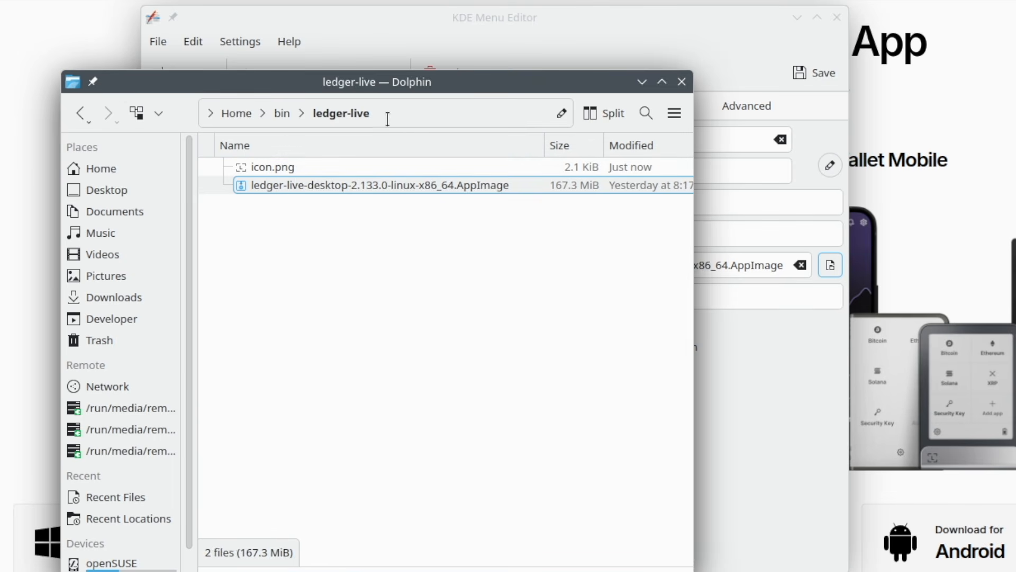
pyautogui.click(747, 451)
pyautogui.click(830, 165)
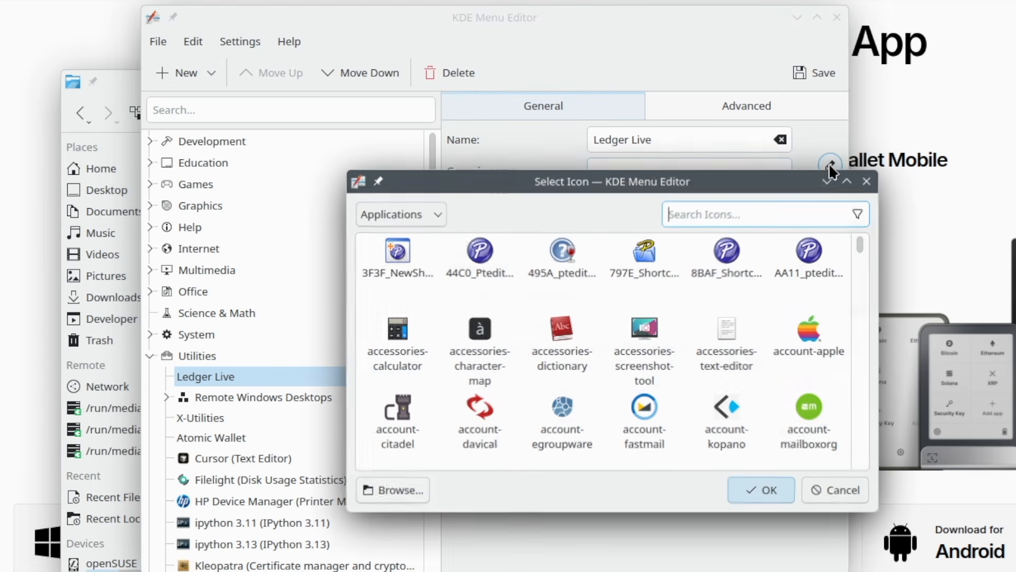
pyautogui.click(399, 489)
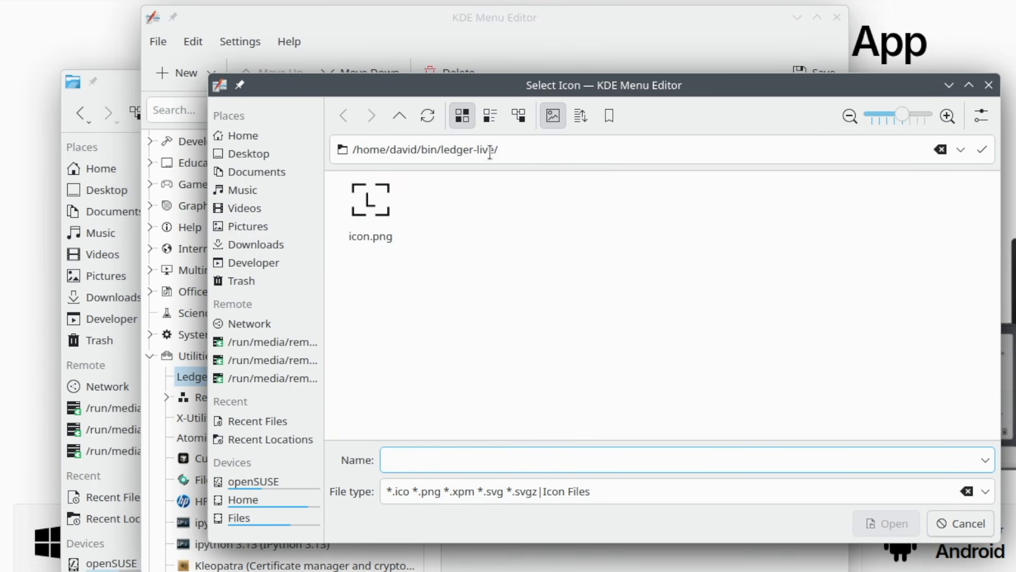
pyautogui.click(367, 221)
pyautogui.click(888, 525)
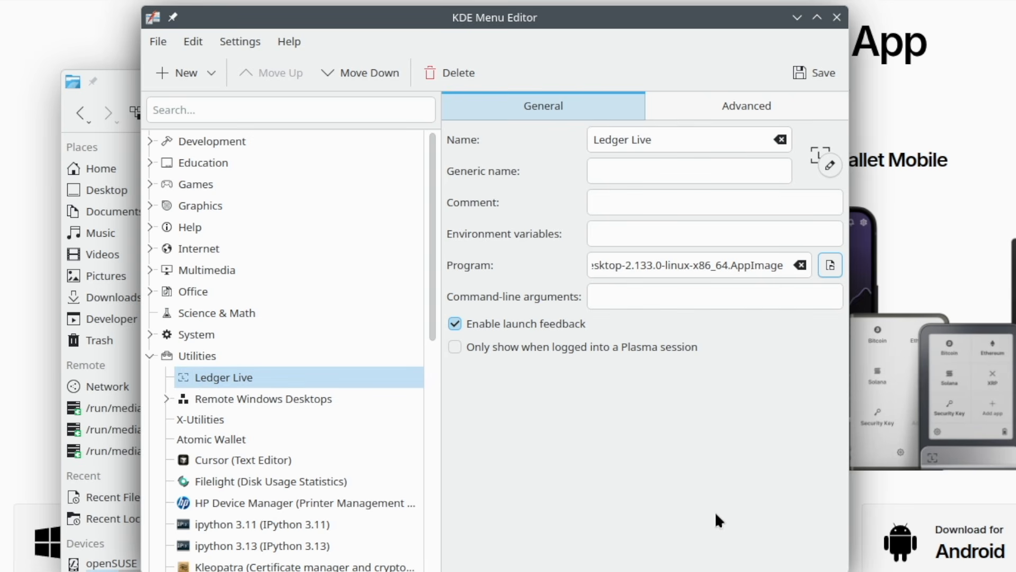
# - Save the menu changes and launch Ledger Live from the Utilities category of the application launcher
pyautogui.click(809, 75)
pyautogui.click(453, 558)
pyautogui.moveTo(230, 287)
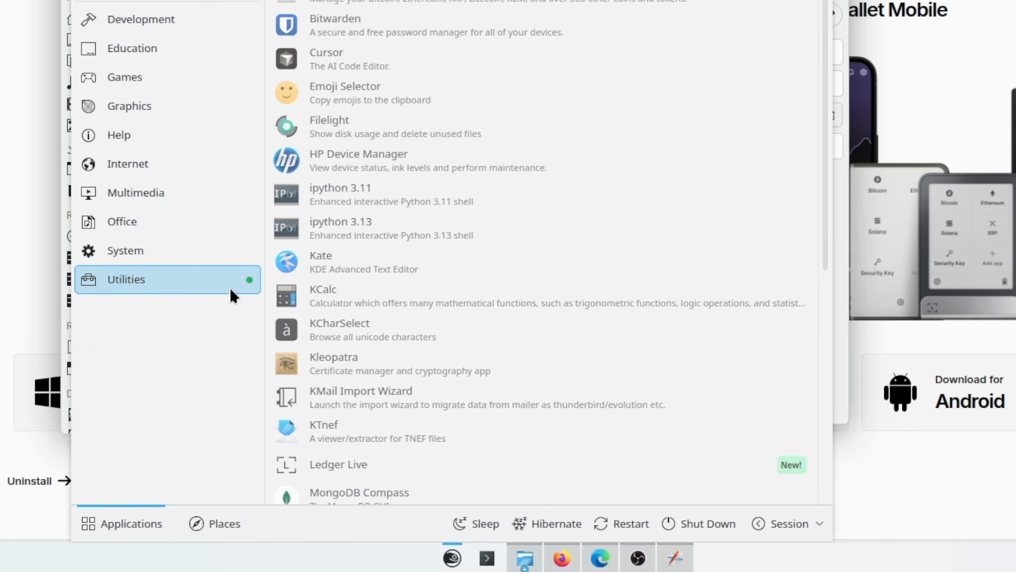
pyautogui.scroll(-5, 446, 271)
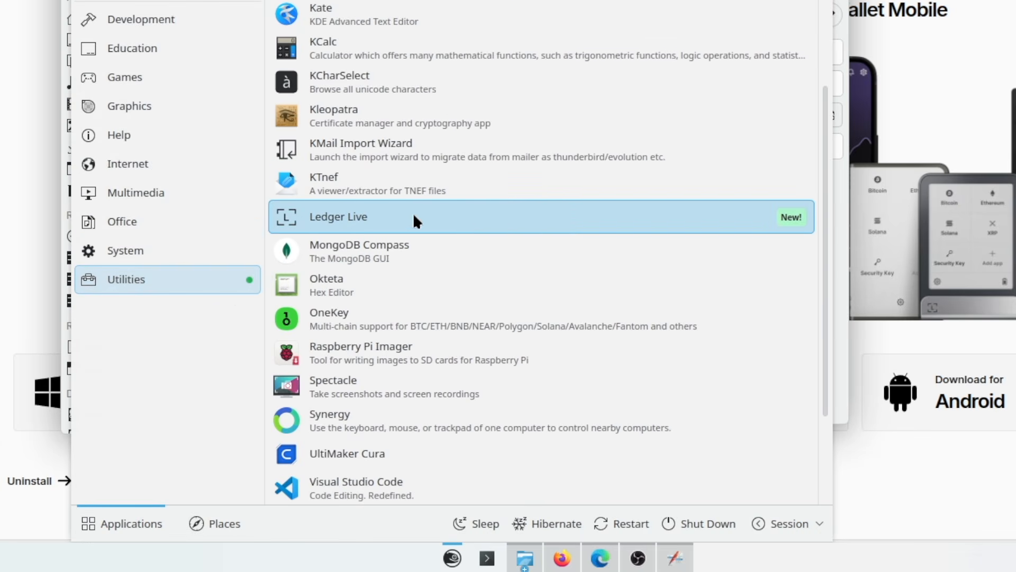
pyautogui.click(363, 216)
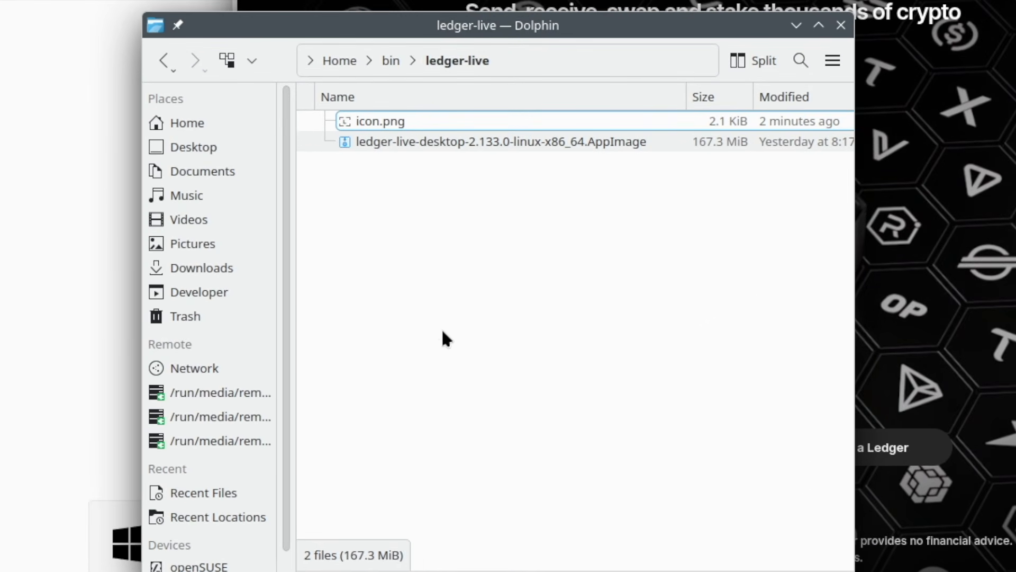
# - In the Dolphin window, go up to the bin folder and open its android-studio folder
pyautogui.click(391, 62)
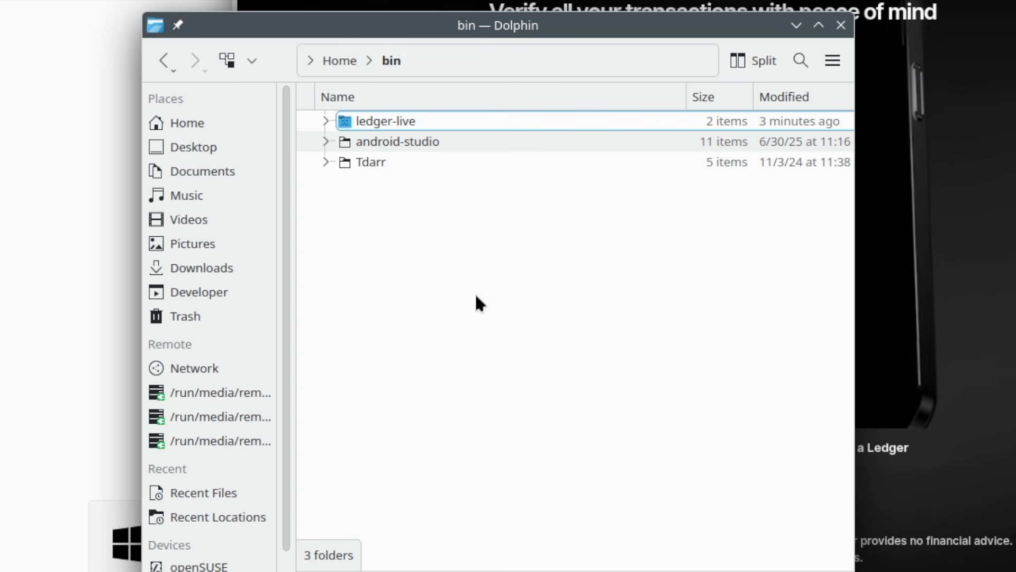
pyautogui.doubleClick(392, 145)
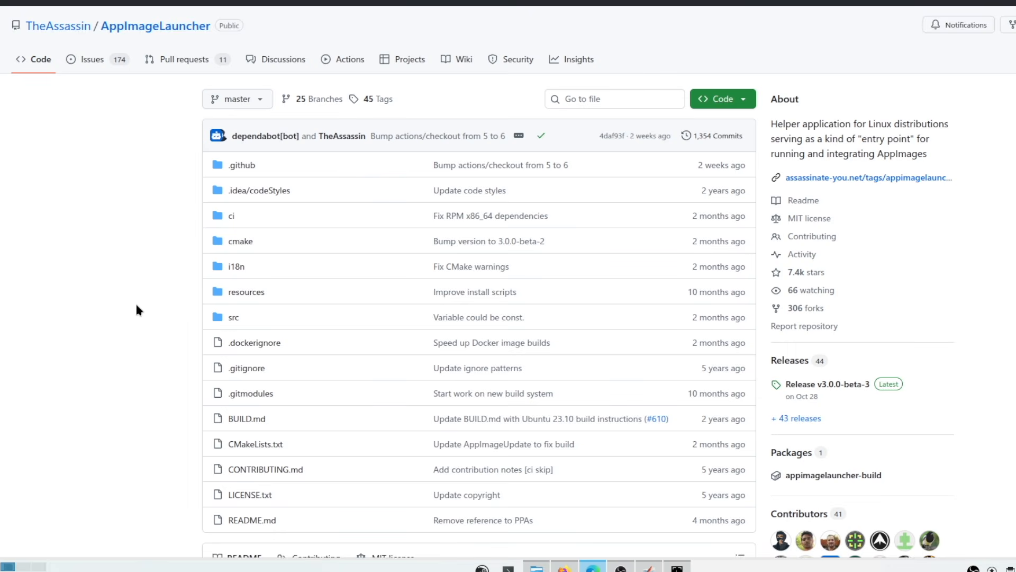
# - Read through the AppImageLauncher README on GitHub, from its desktop integration features to the installation compatibility table
pyautogui.scroll(-10, 136, 310)
pyautogui.scroll(-2, 136, 309)
pyautogui.scroll(-2, 136, 310)
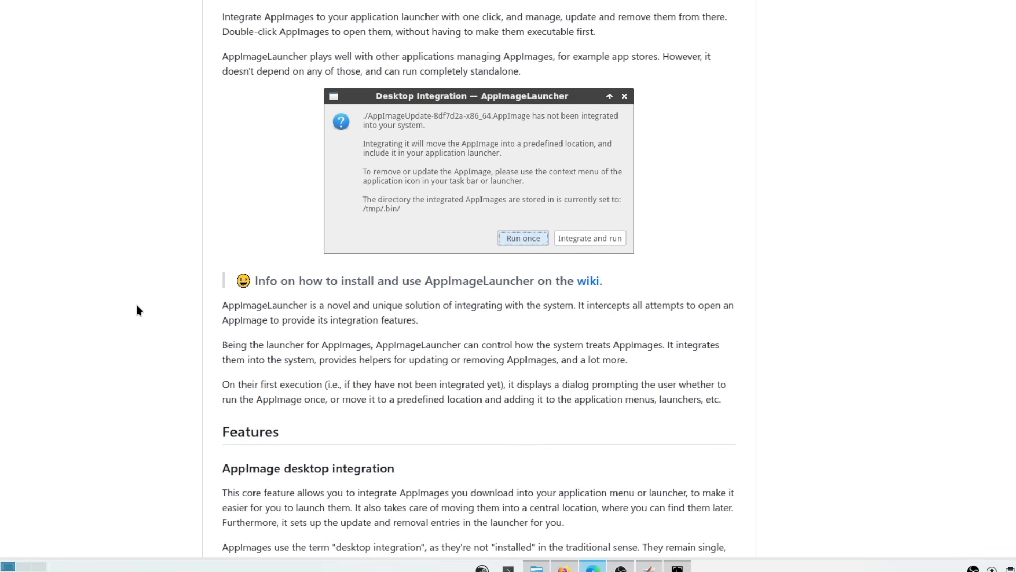
pyautogui.scroll(-14, 129, 312)
pyautogui.scroll(-5, 128, 308)
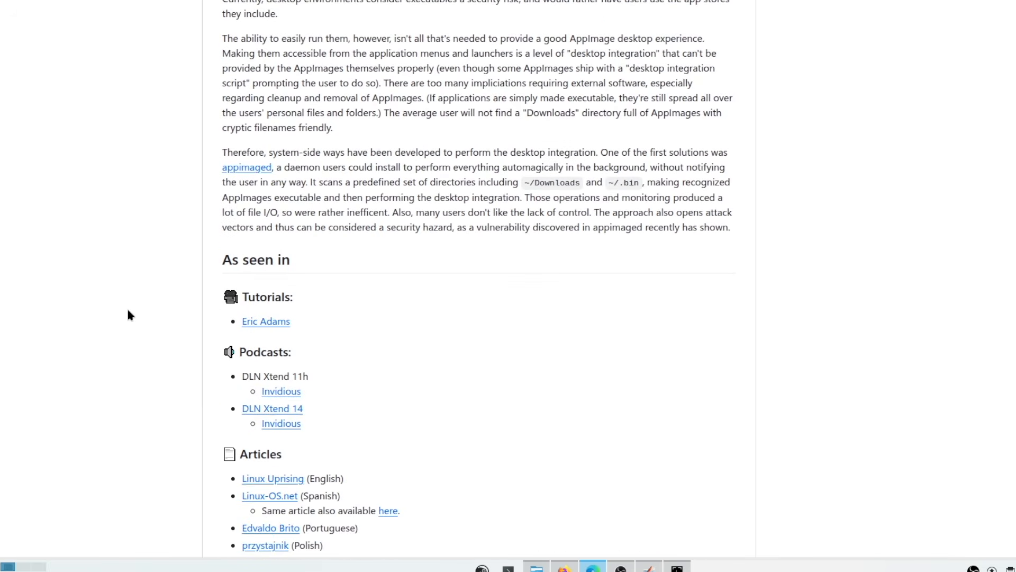
pyautogui.scroll(-5, 128, 311)
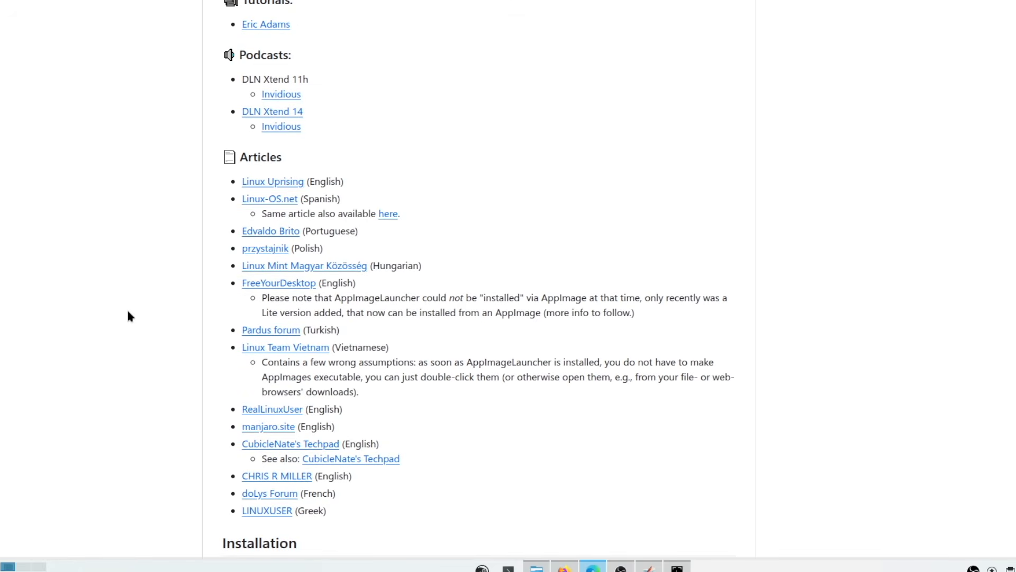
pyautogui.scroll(-11, 127, 317)
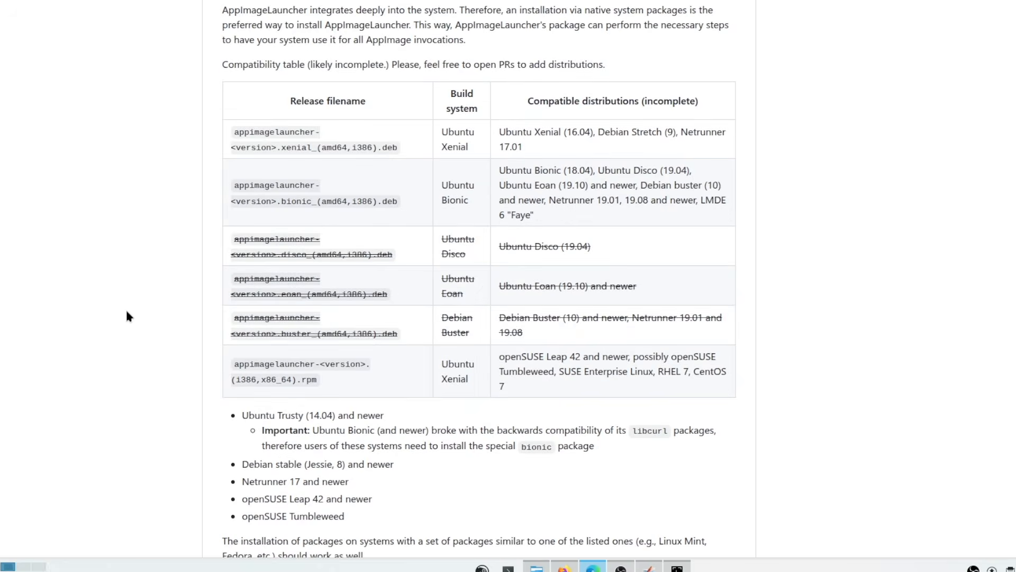